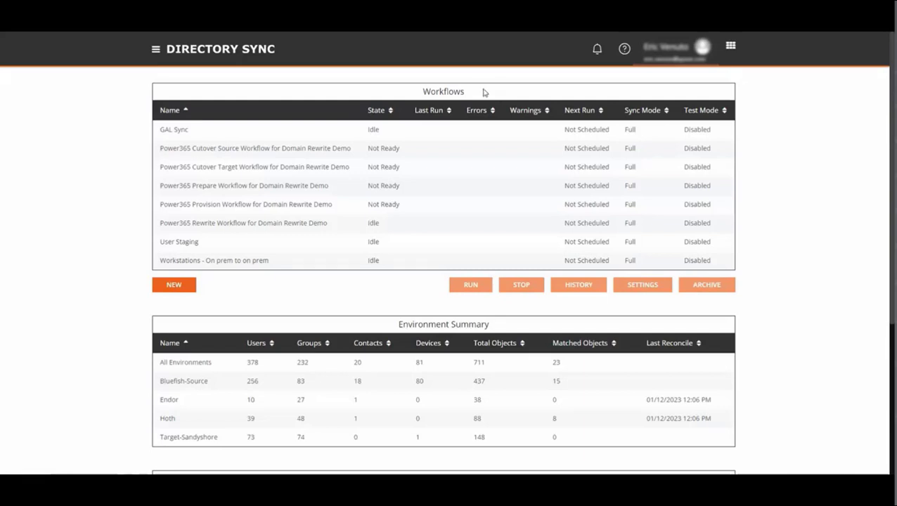
View the Devices + Servers list of ready devices and open the setup Profiles page.
{"action": "left_click", "coordinate": [156, 52]}
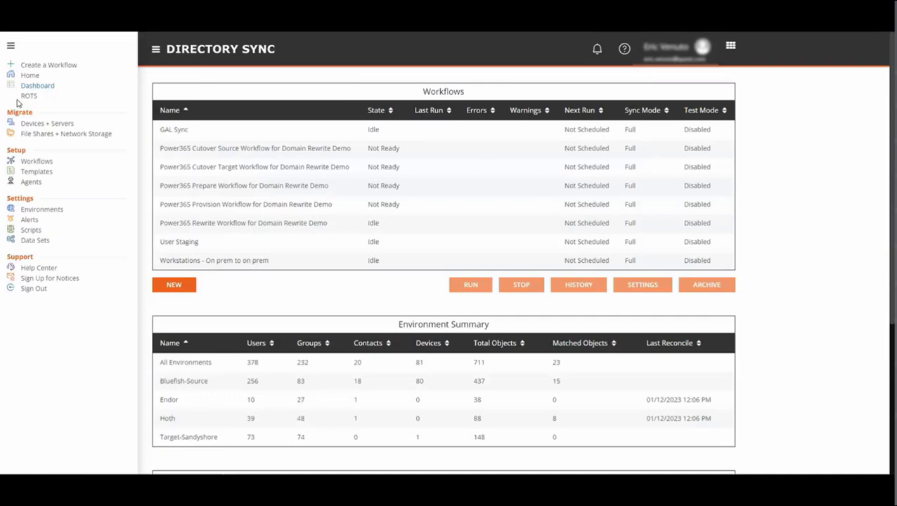
{"action": "left_click", "coordinate": [55, 123]}
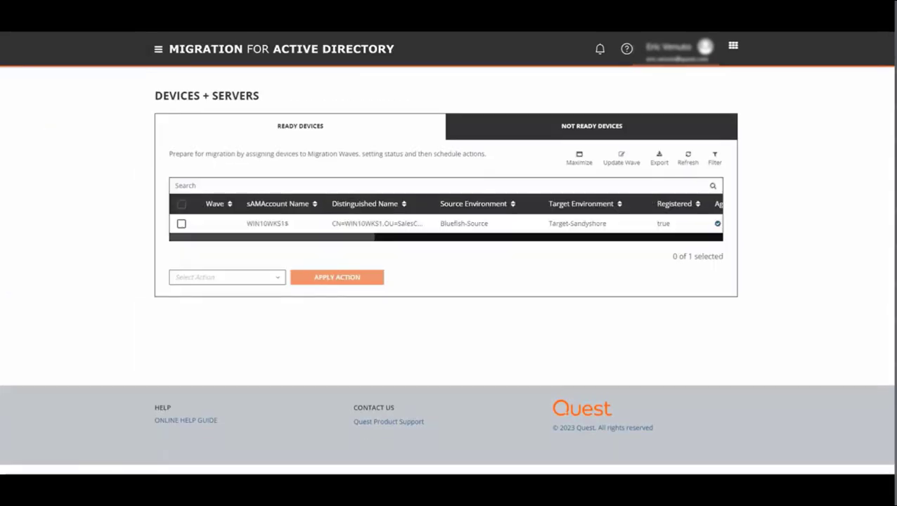
{"action": "left_click", "coordinate": [159, 50]}
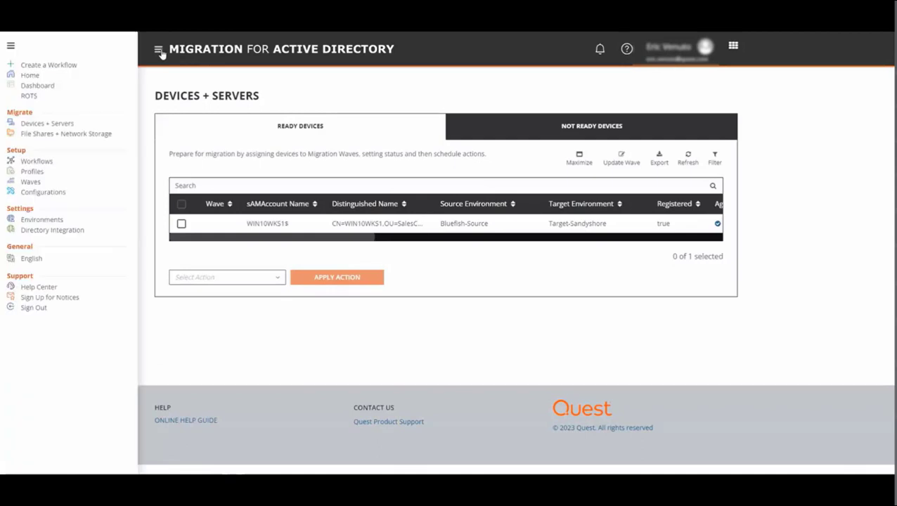
{"action": "left_click", "coordinate": [38, 175]}
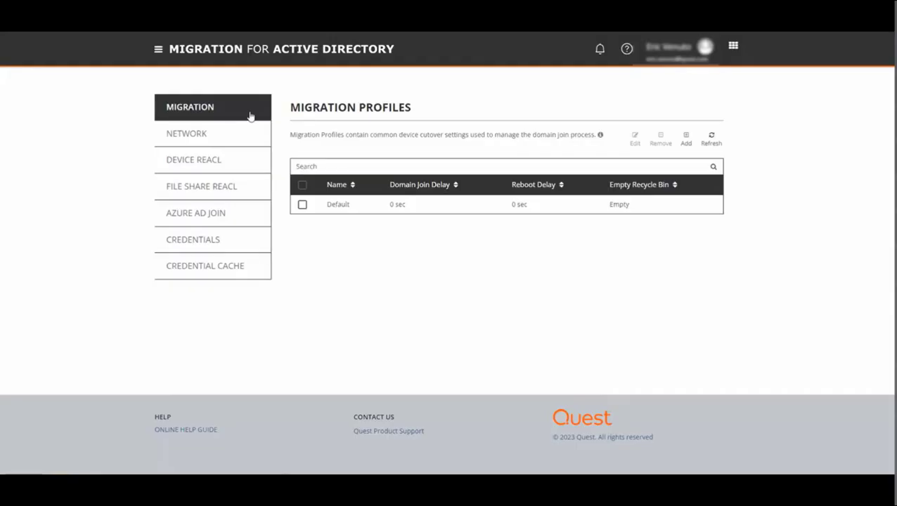
Review every page of the Default migration profile's cutover settings and save the profile as it is.
{"action": "left_click", "coordinate": [302, 204]}
{"action": "left_click", "coordinate": [636, 141]}
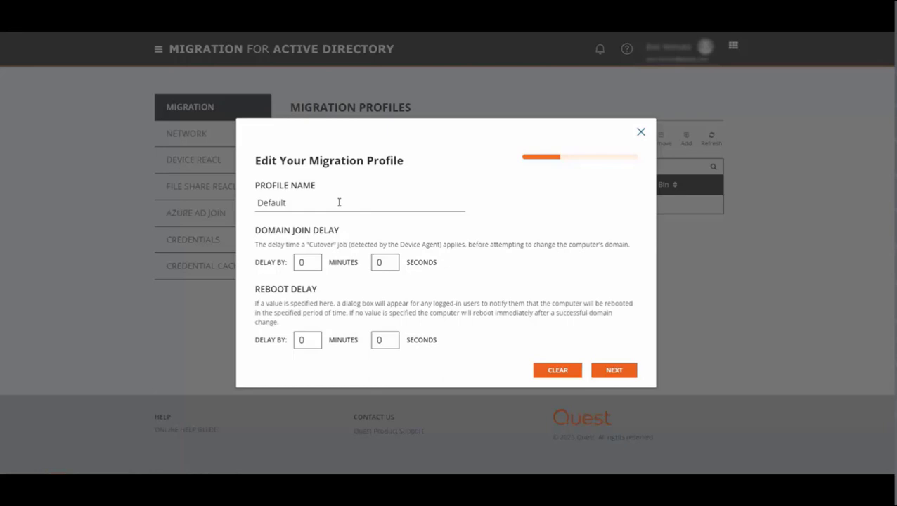
{"action": "left_click", "coordinate": [615, 370]}
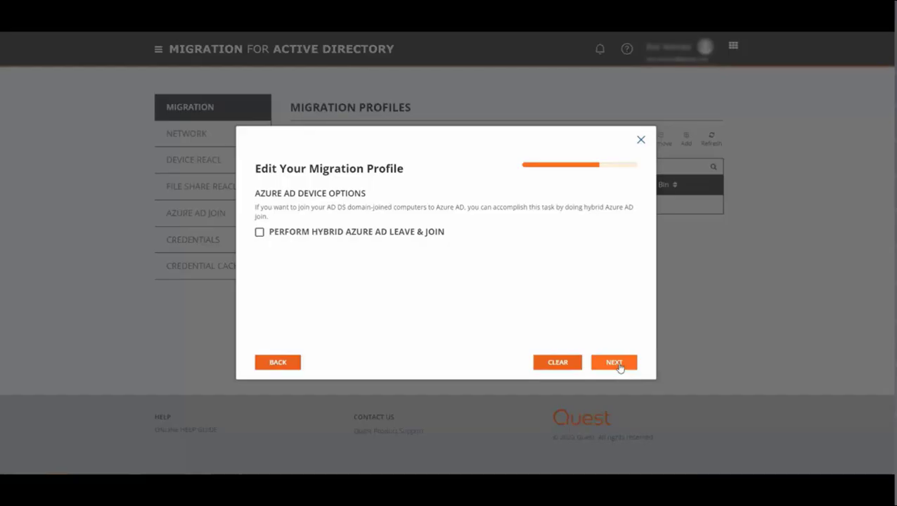
{"action": "left_click", "coordinate": [618, 365]}
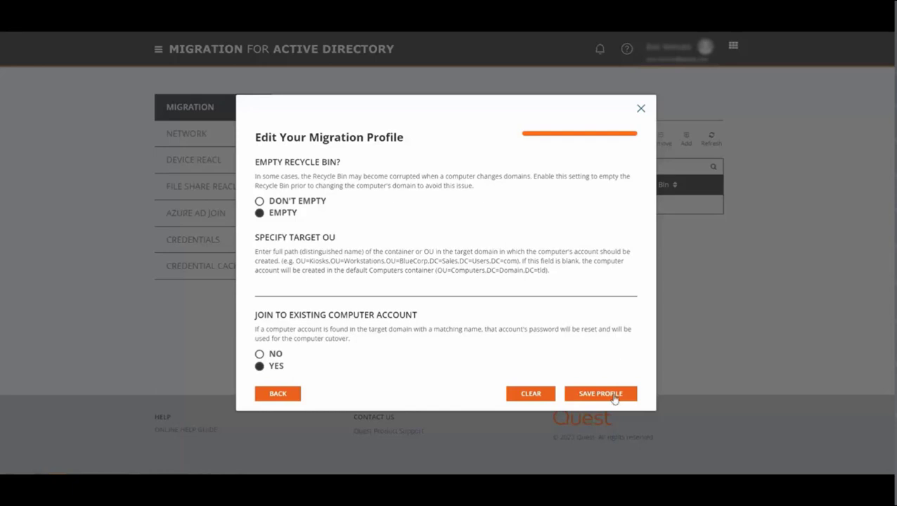
{"action": "left_click", "coordinate": [613, 395]}
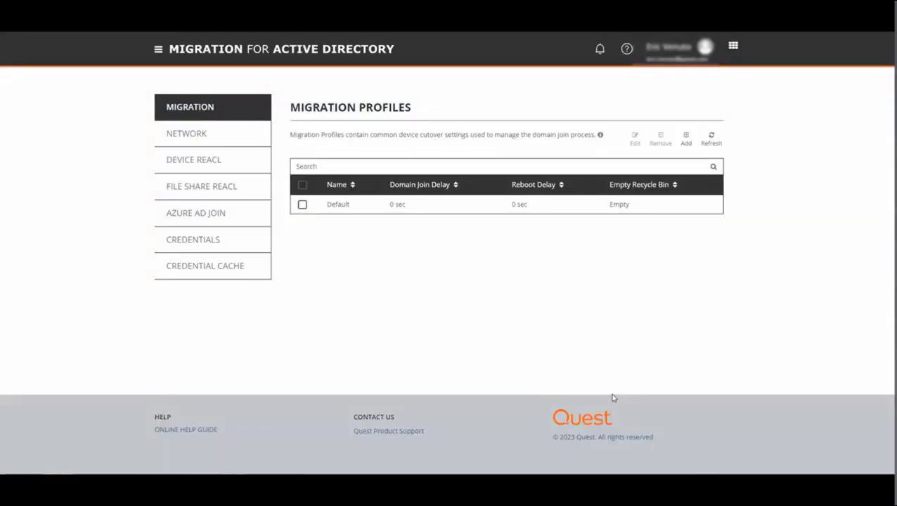
Review the Default network profile's DNS and WINS settings and save the profile as it is.
{"action": "left_click", "coordinate": [187, 136]}
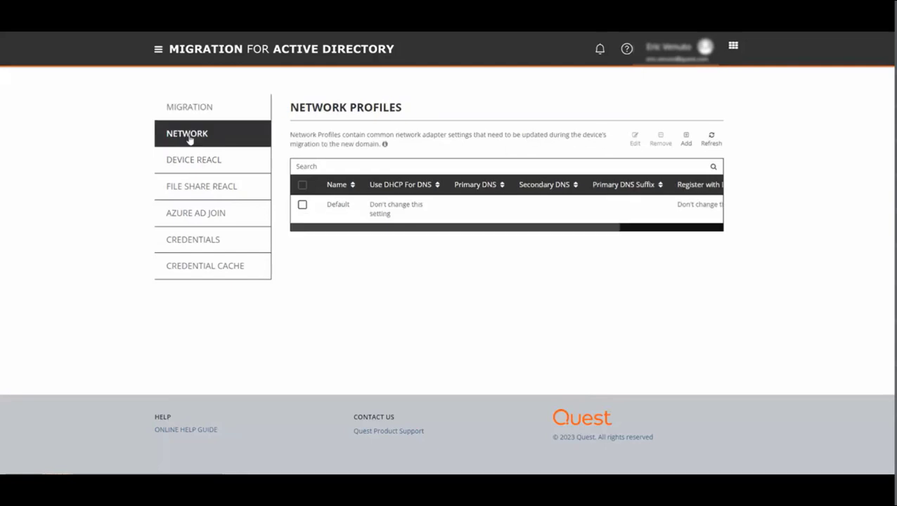
{"action": "left_click", "coordinate": [302, 204]}
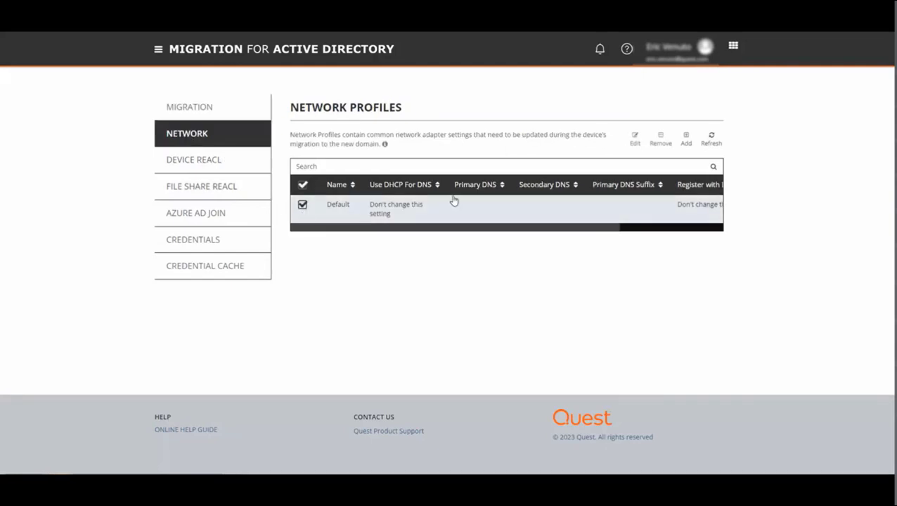
{"action": "left_click", "coordinate": [635, 139]}
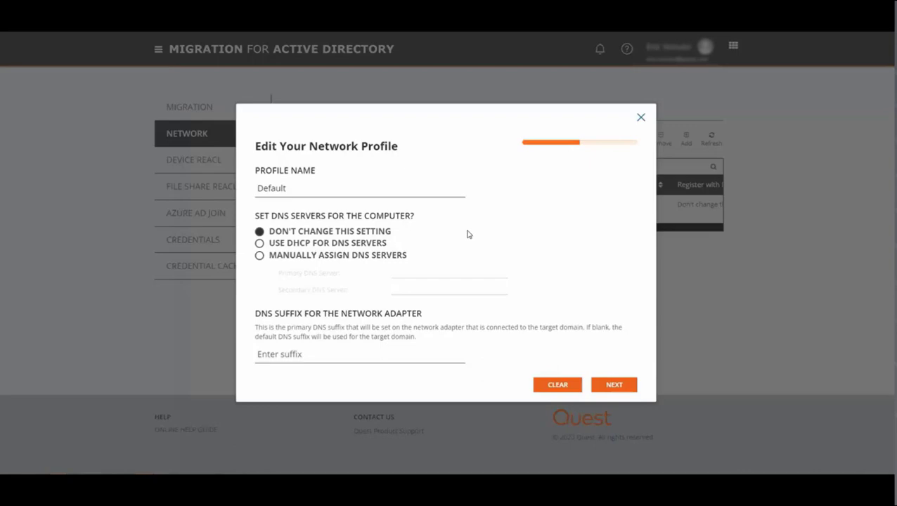
{"action": "left_click", "coordinate": [611, 385]}
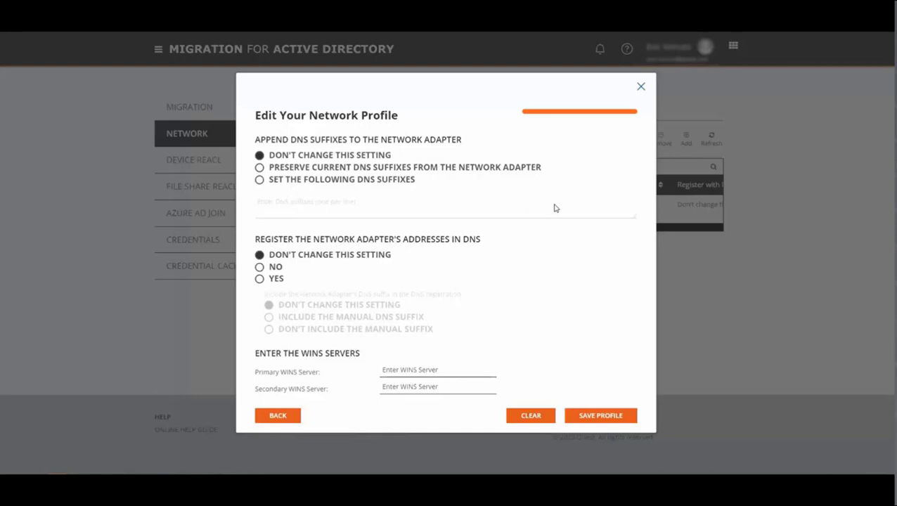
{"action": "left_click", "coordinate": [622, 414]}
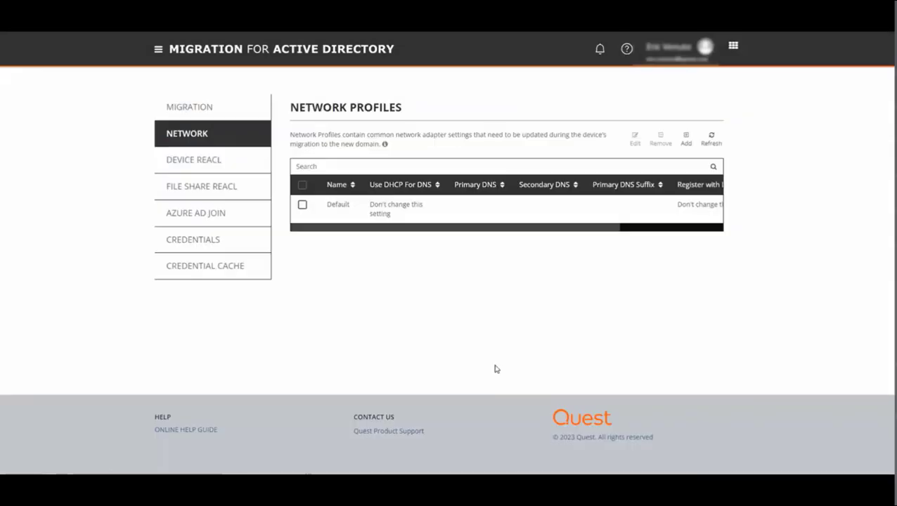
Go through the Default Device ReACL profile's path, file and registry exclusions and its reparse point processing rules.
{"action": "left_click", "coordinate": [223, 165]}
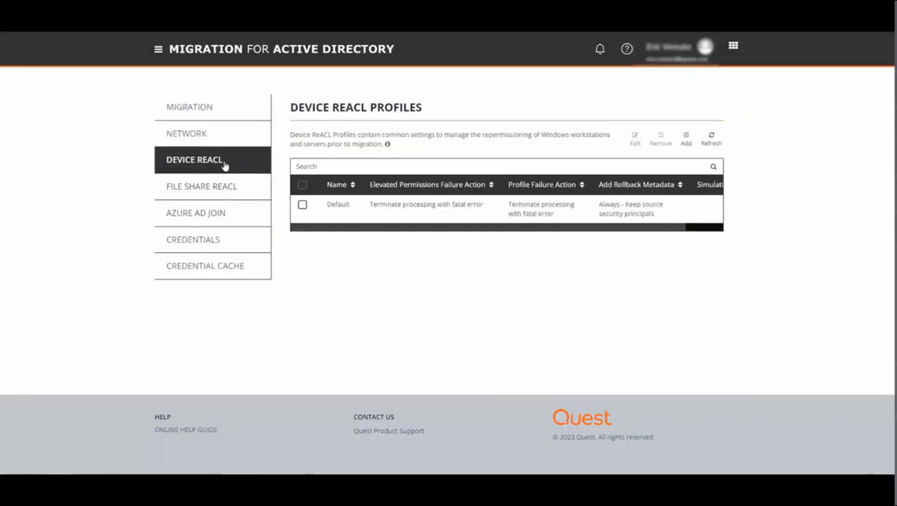
{"action": "left_click", "coordinate": [302, 205]}
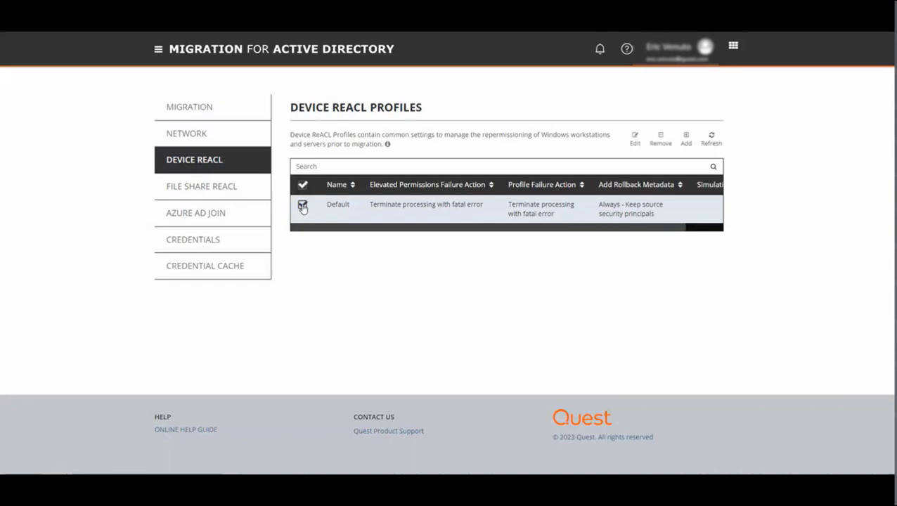
{"action": "left_click", "coordinate": [634, 139]}
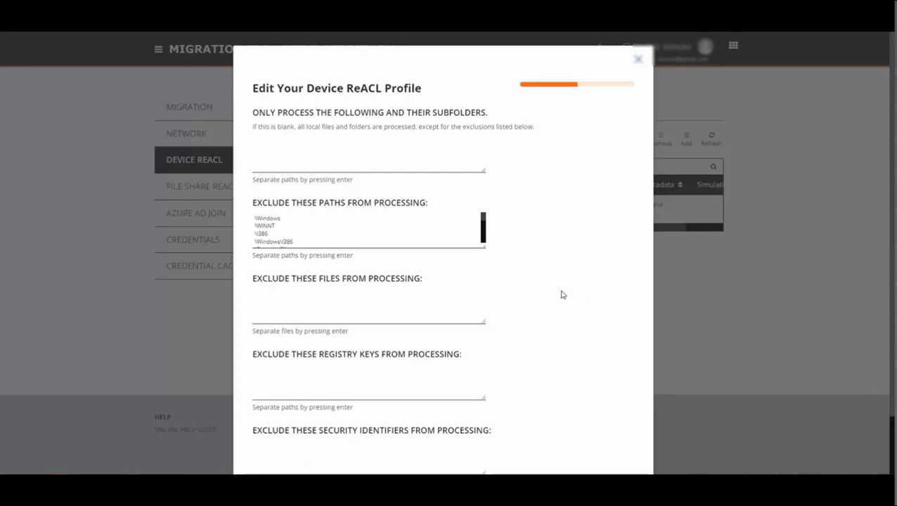
{"action": "scroll", "coordinate": [561, 294], "scroll_direction": "down", "scroll_amount": 2}
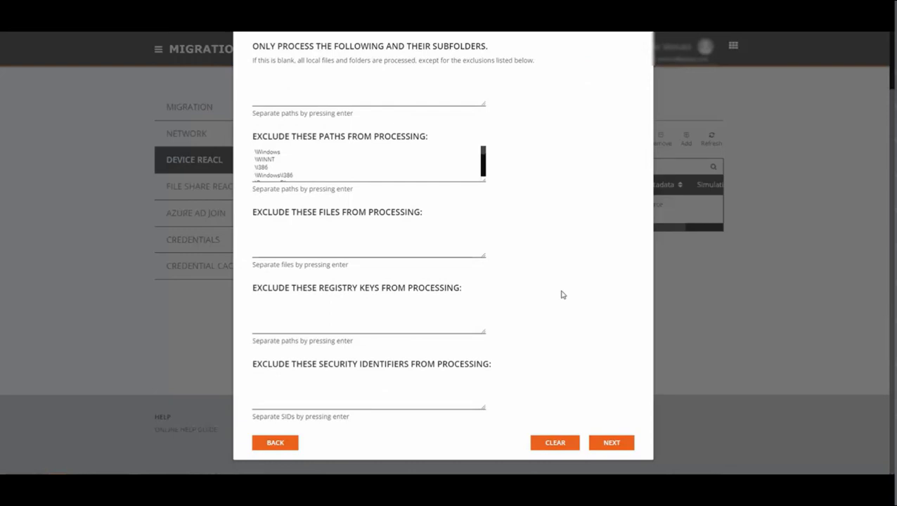
{"action": "left_click", "coordinate": [618, 444]}
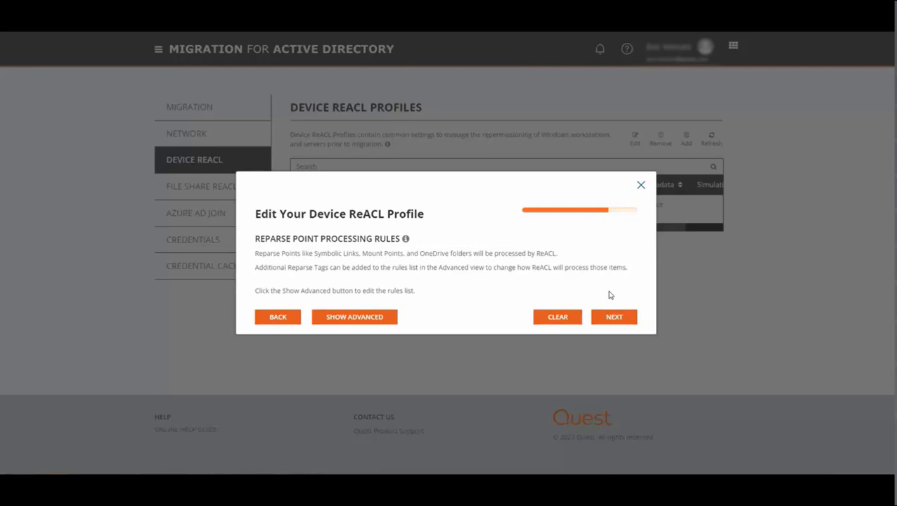
{"action": "left_click", "coordinate": [613, 317]}
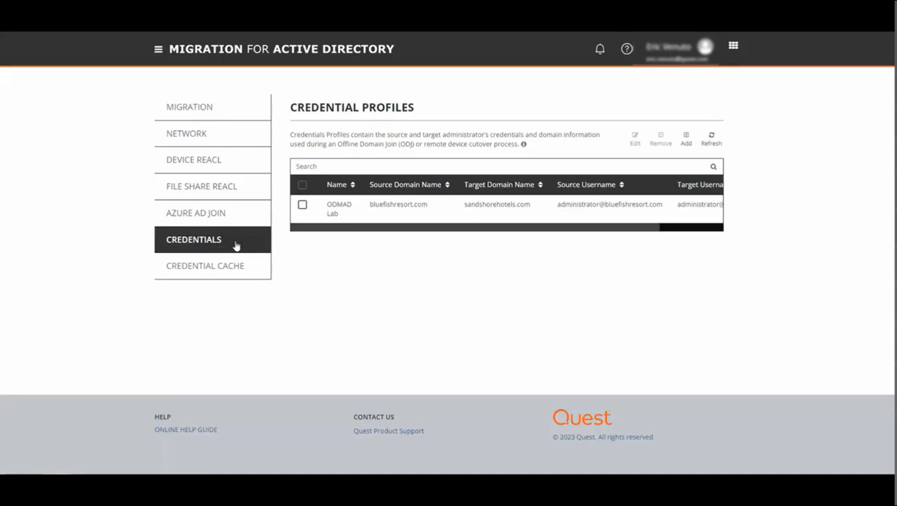
Review and save the ODMAD Lab credential profile and the ODM AD Creds credential cache profile as they are.
{"action": "left_click", "coordinate": [303, 206]}
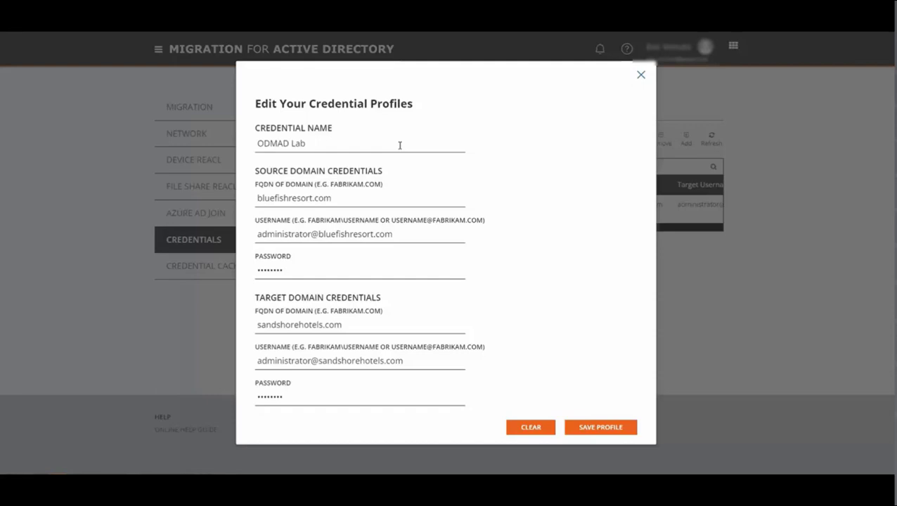
{"action": "left_click", "coordinate": [601, 429]}
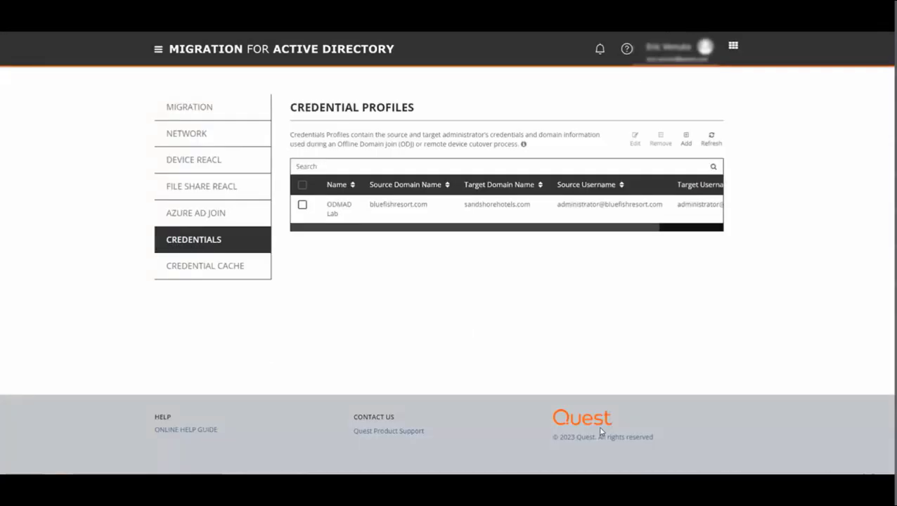
{"action": "left_click", "coordinate": [220, 272]}
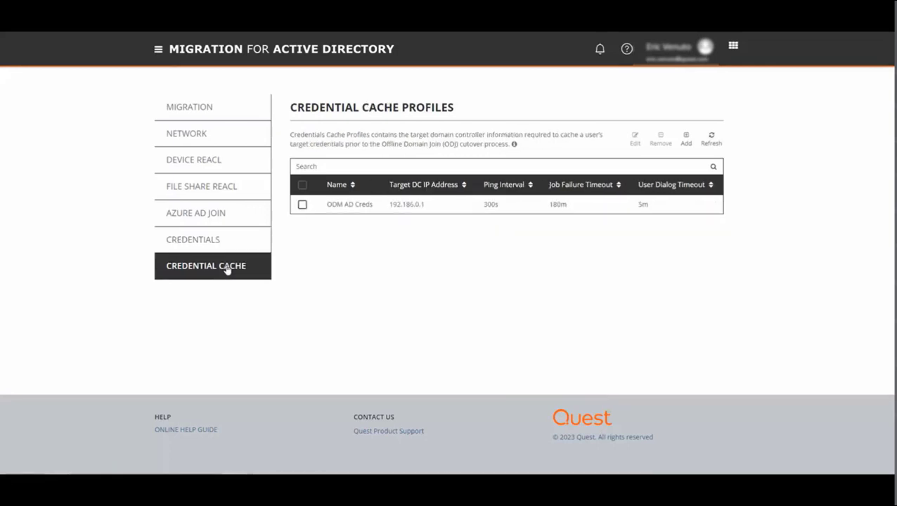
{"action": "left_click", "coordinate": [302, 204]}
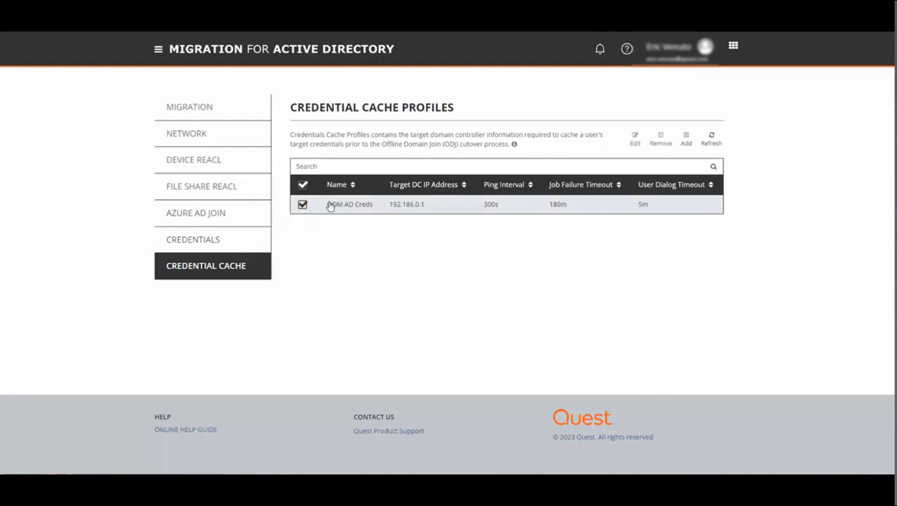
{"action": "left_click", "coordinate": [635, 138]}
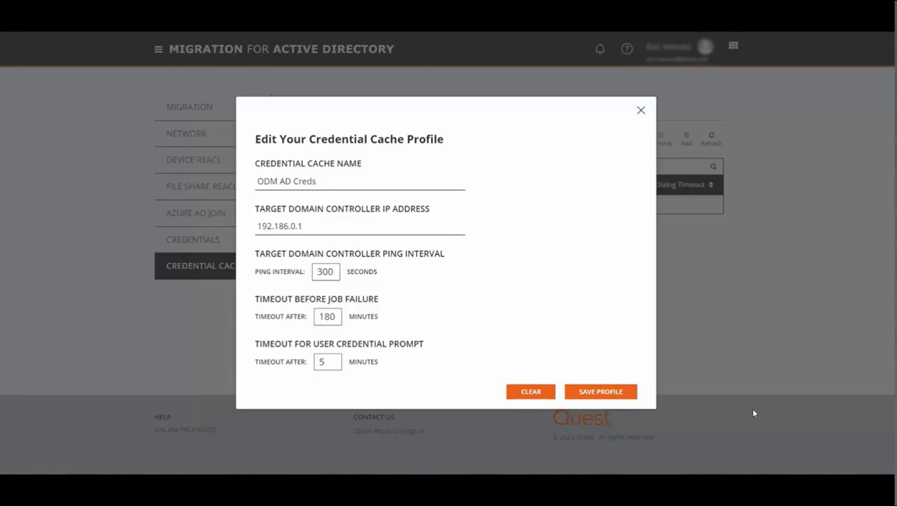
{"action": "left_click", "coordinate": [600, 393]}
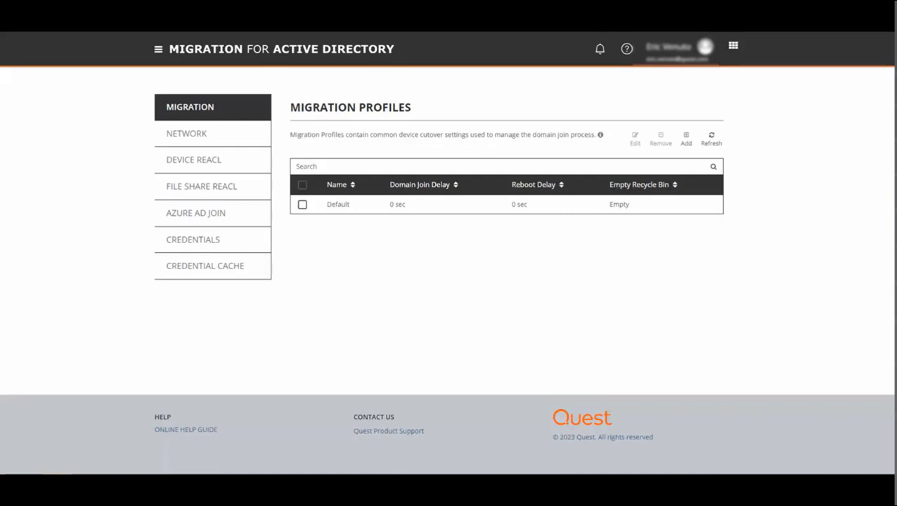
Examine the device agent version, service URL and auth key in the Configurations downloads, and open the repositories.
{"action": "left_click", "coordinate": [157, 50]}
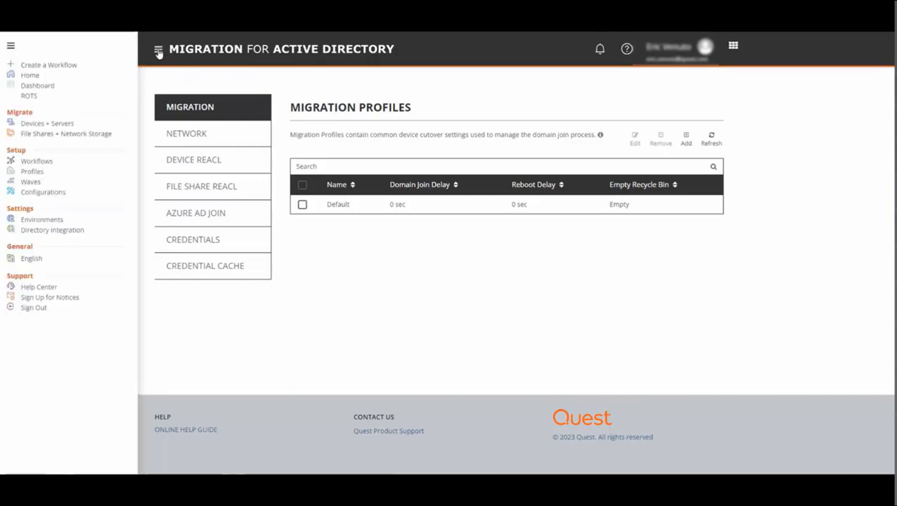
{"action": "left_click", "coordinate": [46, 193]}
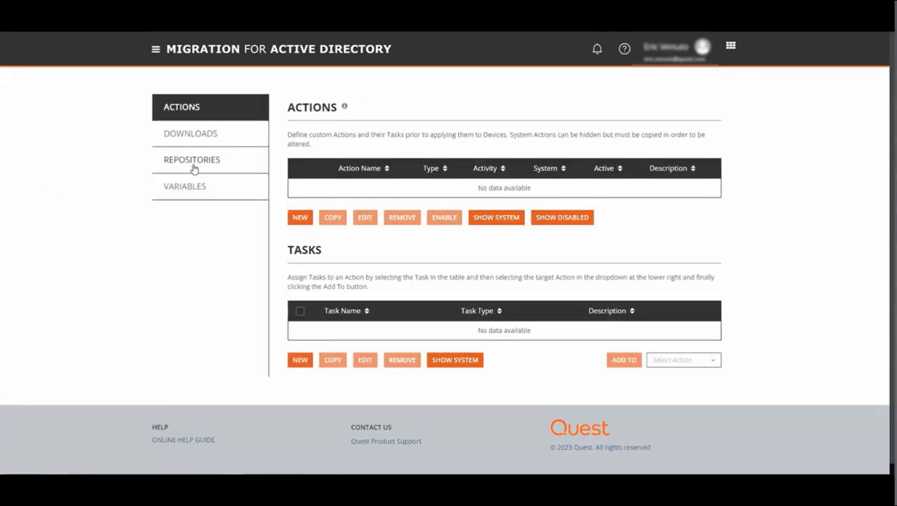
{"action": "left_click", "coordinate": [208, 140]}
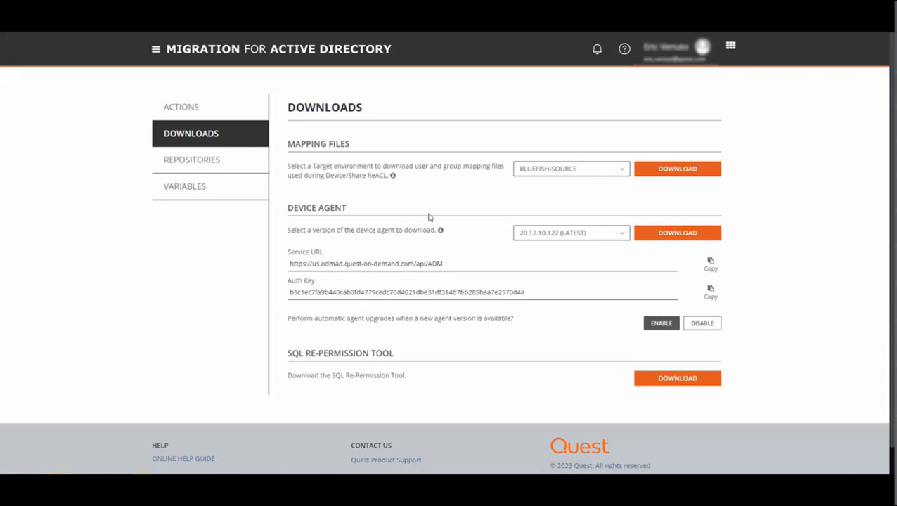
{"action": "left_click", "coordinate": [222, 164]}
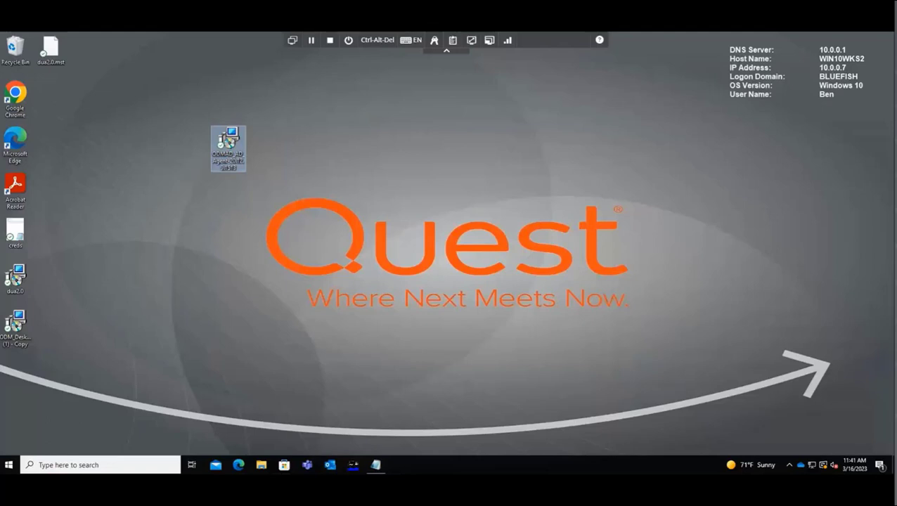
{"action": "double_click", "coordinate": [228, 148]}
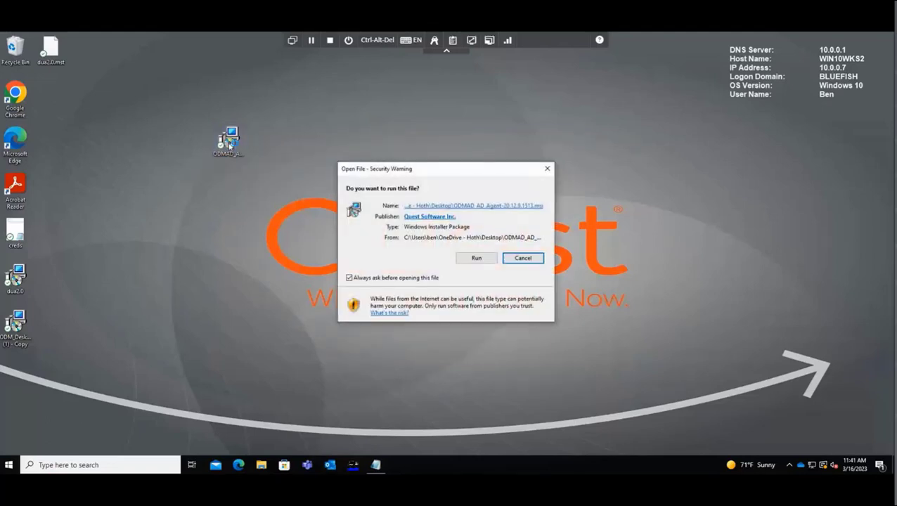
{"action": "left_click", "coordinate": [476, 258]}
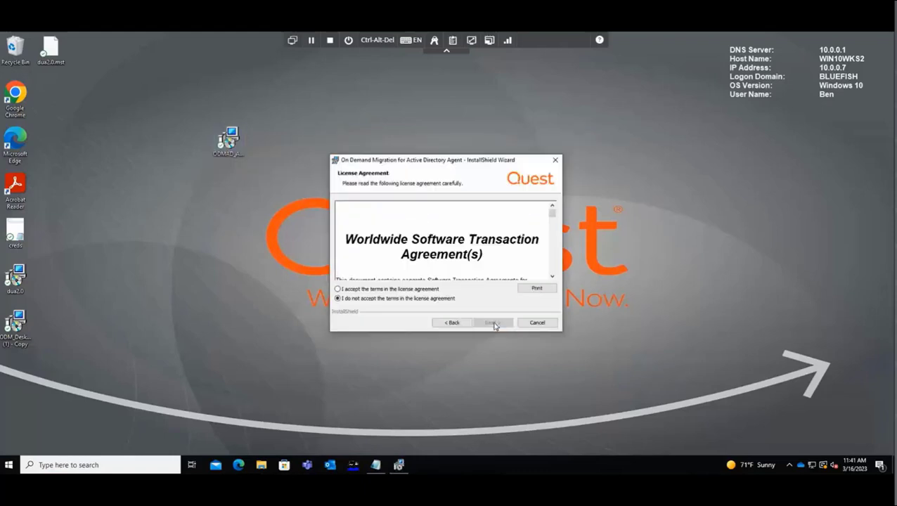
{"action": "left_click", "coordinate": [493, 324]}
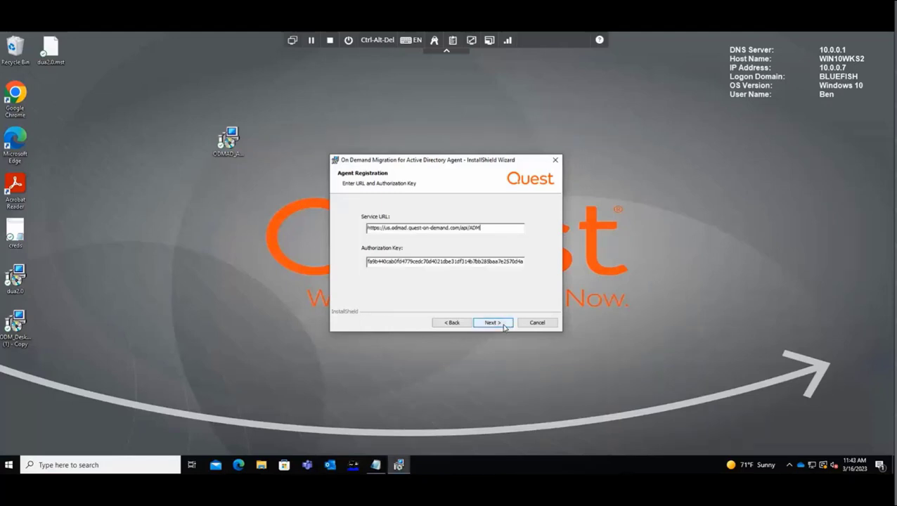
{"action": "left_click", "coordinate": [504, 324]}
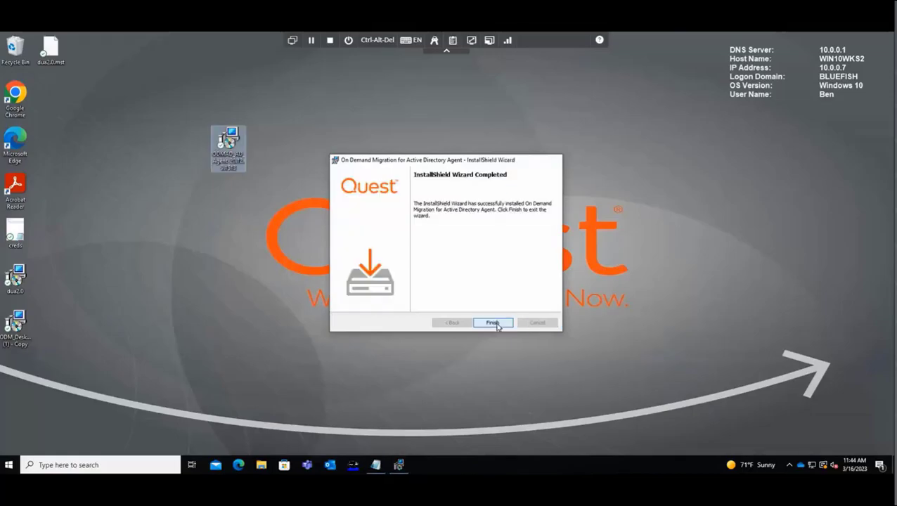
{"action": "left_click", "coordinate": [494, 324]}
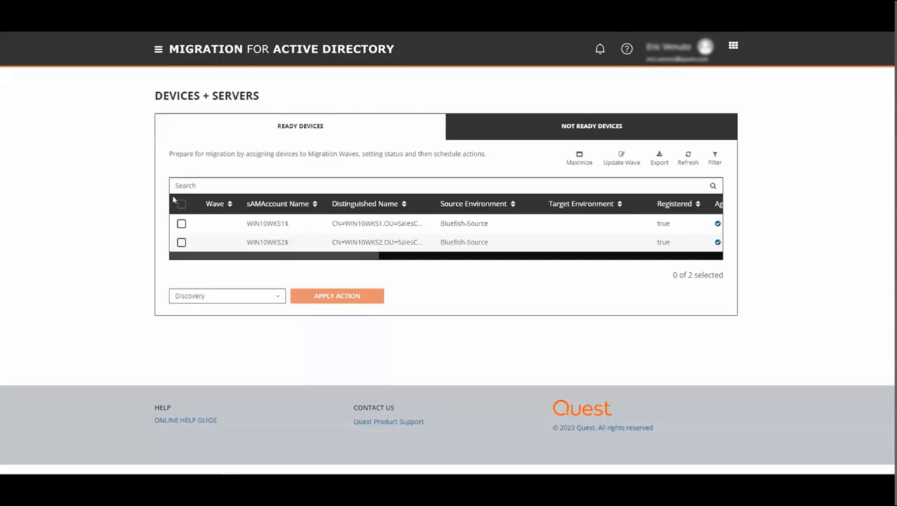
Set the target environment of device WIN10WKS2 to Target-Sandyshore.
{"action": "left_click", "coordinate": [182, 243]}
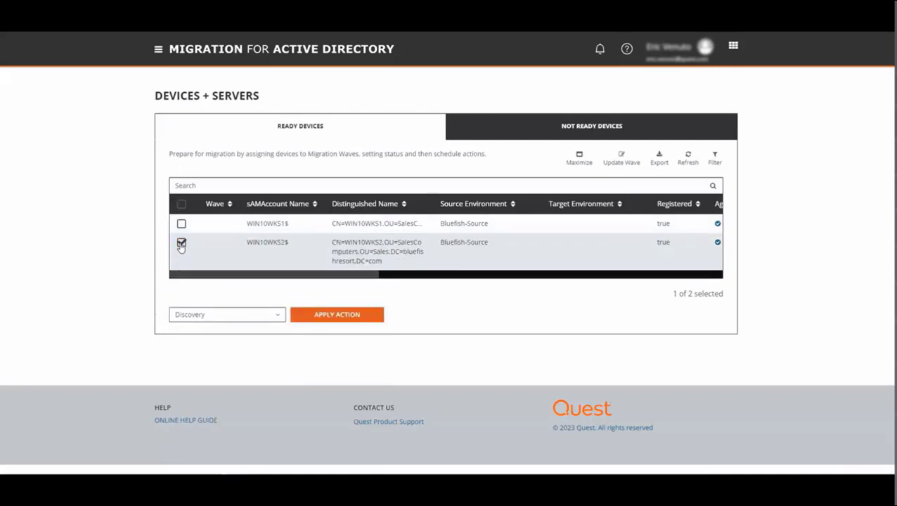
{"action": "left_click", "coordinate": [268, 300]}
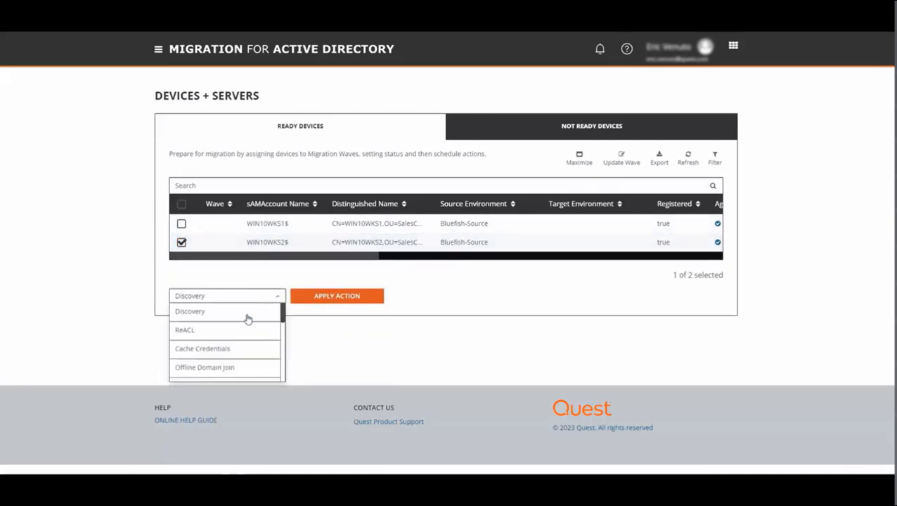
{"action": "scroll", "coordinate": [247, 320], "scroll_direction": "down", "scroll_amount": 5}
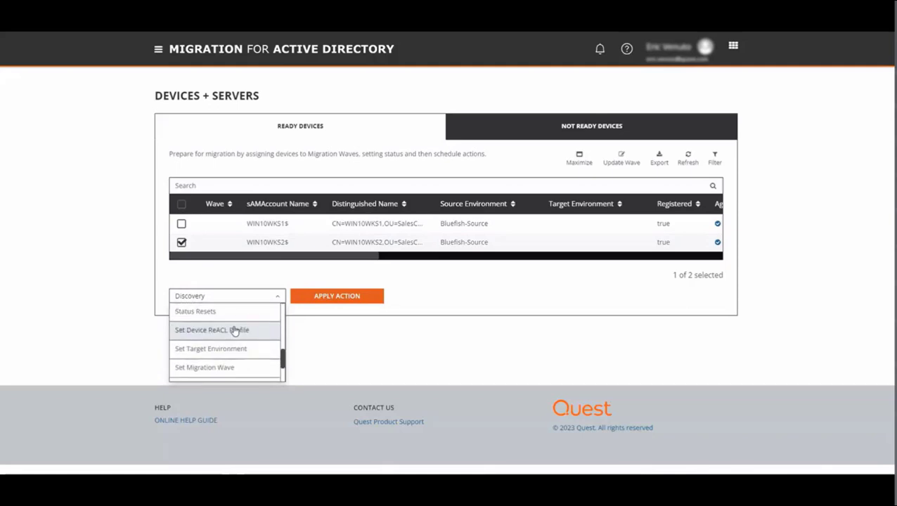
{"action": "left_click", "coordinate": [226, 349]}
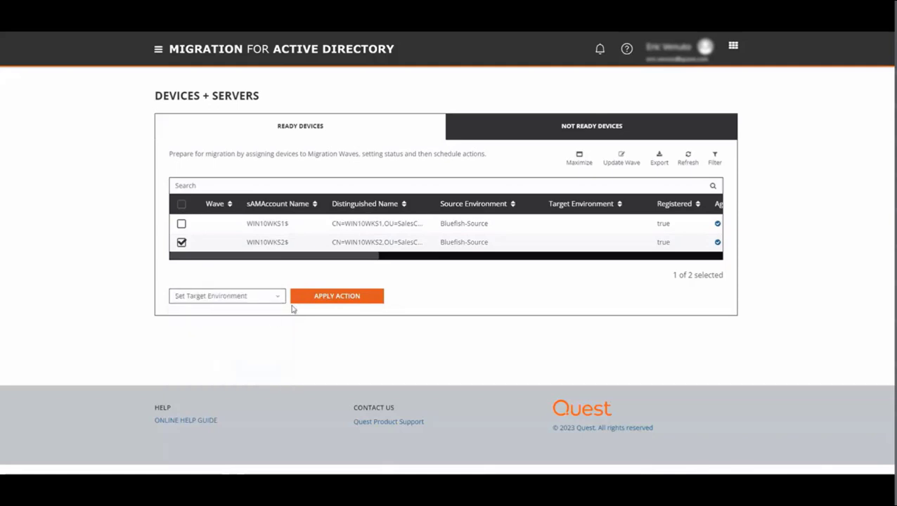
{"action": "left_click", "coordinate": [328, 298]}
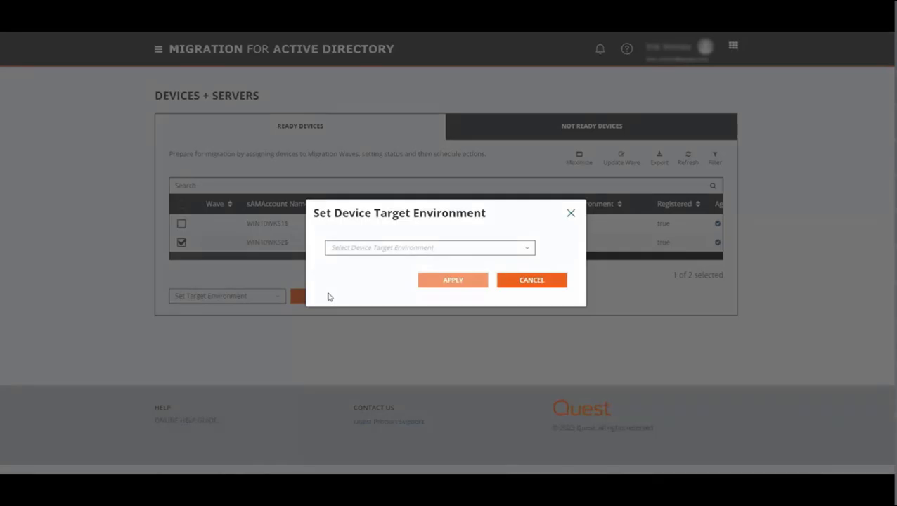
{"action": "left_click", "coordinate": [401, 251]}
{"action": "left_click", "coordinate": [421, 300]}
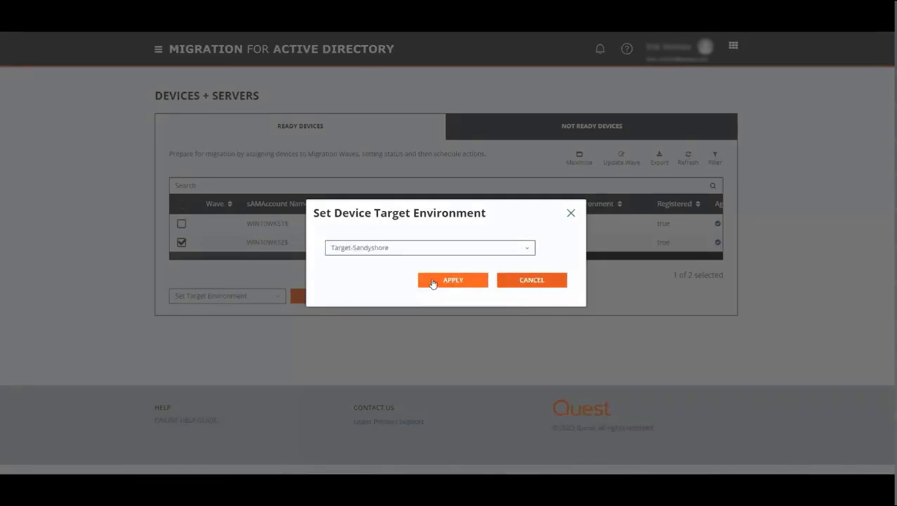
{"action": "left_click", "coordinate": [433, 280]}
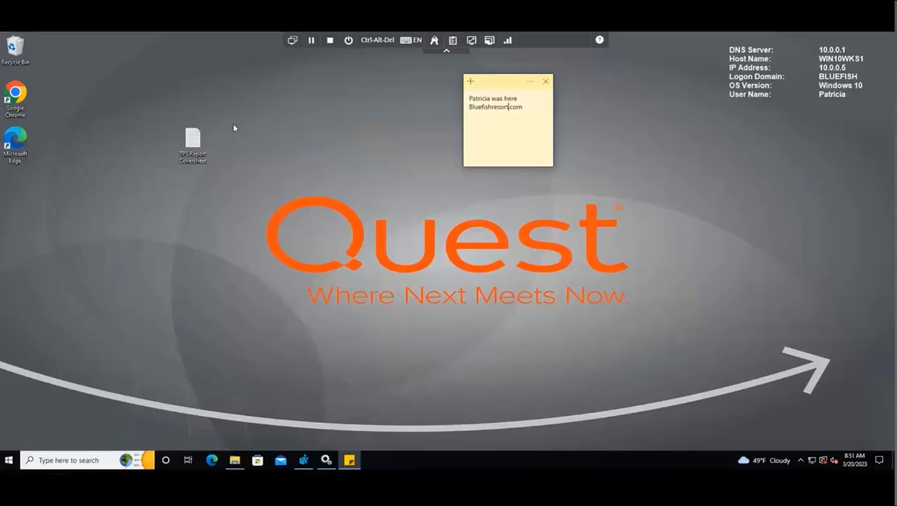
On workstation WIN10WKS1, inspect the properties of the TPS Report Coversheet file on the desktop.
{"action": "right_click", "coordinate": [199, 159]}
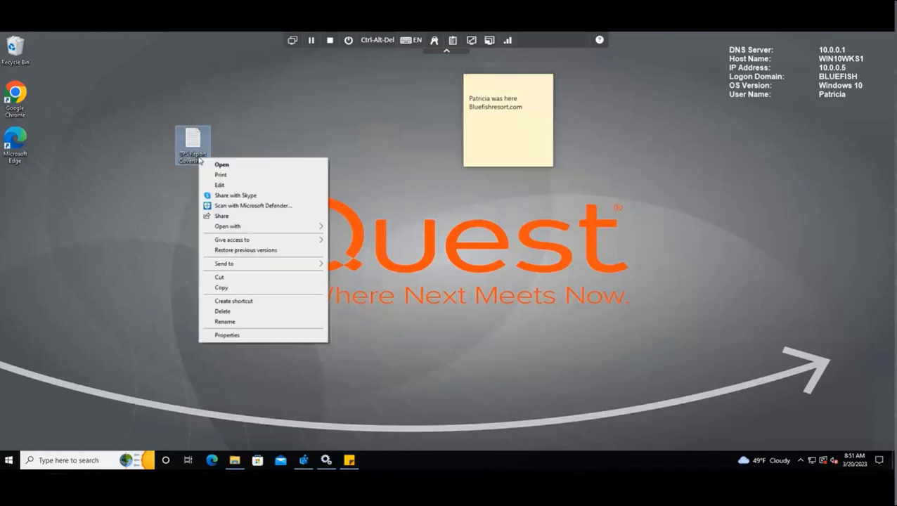
{"action": "left_click", "coordinate": [250, 336]}
{"action": "left_click", "coordinate": [241, 181]}
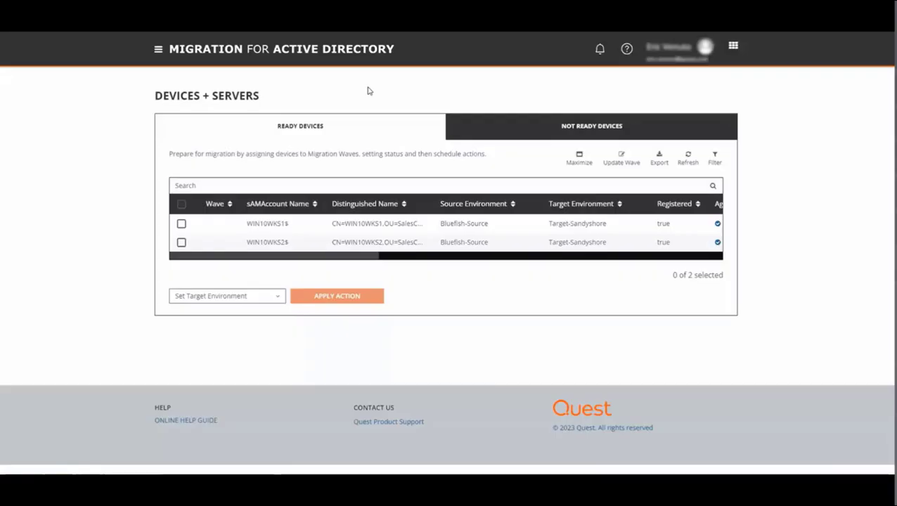
Apply the ReACL action to device WIN10WKS1 without a start time restriction.
{"action": "left_click", "coordinate": [181, 224]}
{"action": "left_click", "coordinate": [274, 298]}
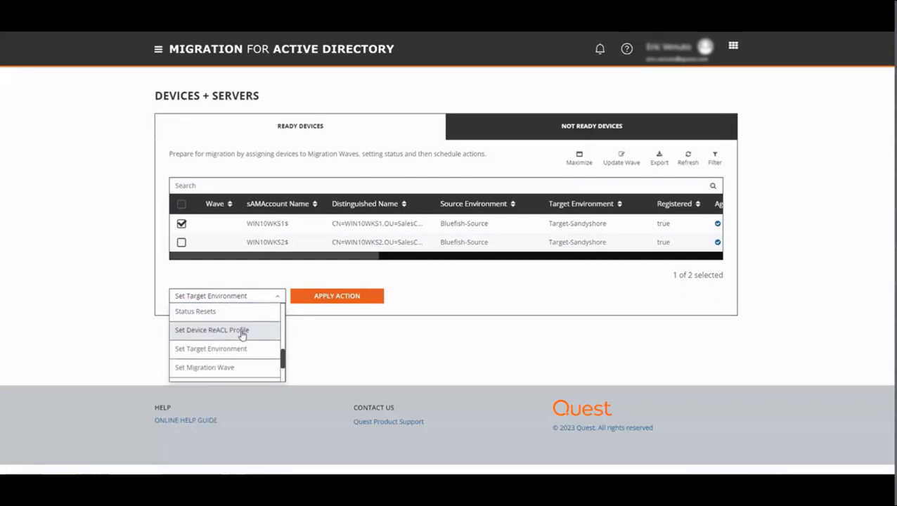
{"action": "scroll", "coordinate": [240, 334], "scroll_direction": "up", "scroll_amount": 5}
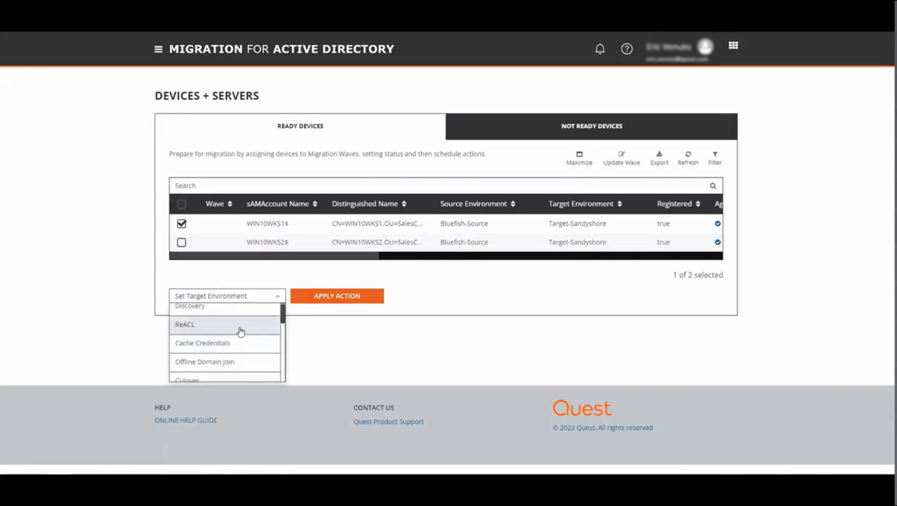
{"action": "left_click", "coordinate": [240, 331]}
{"action": "left_click", "coordinate": [364, 299]}
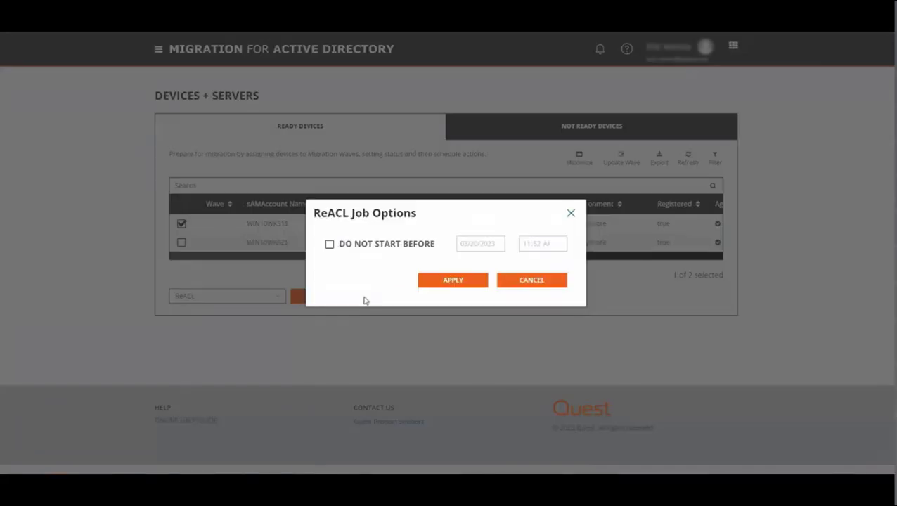
{"action": "left_click", "coordinate": [454, 281]}
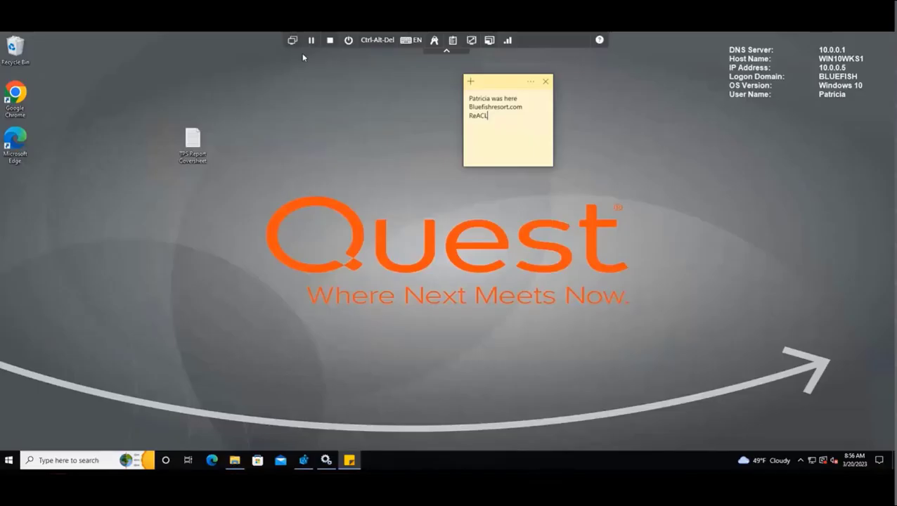
Back on WIN10WKS1, check the TPS Report Coversheet file's properties again after the ReACL job.
{"action": "right_click", "coordinate": [194, 147]}
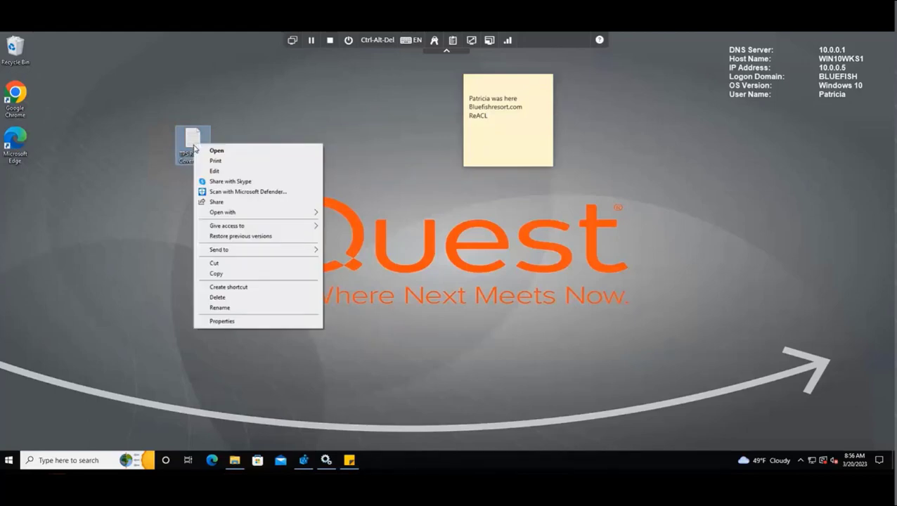
{"action": "left_click", "coordinate": [243, 321]}
{"action": "left_click", "coordinate": [236, 167]}
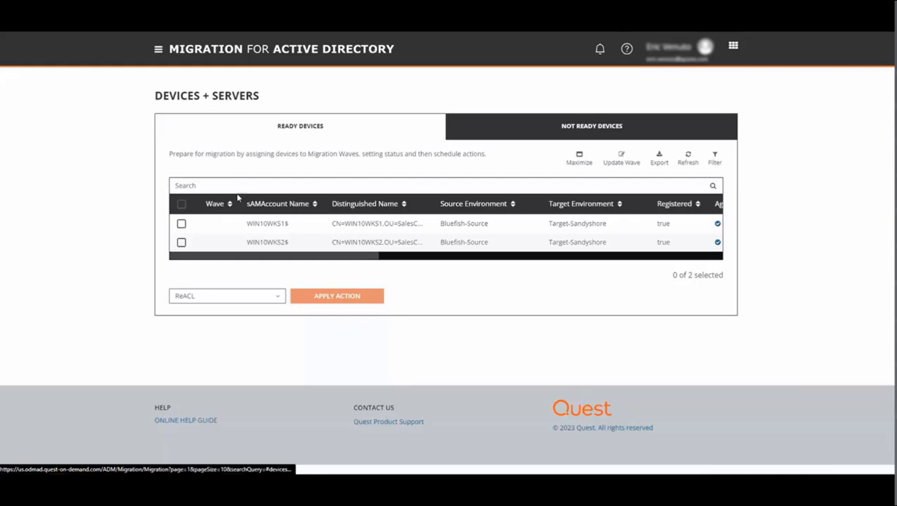
Apply the Cache Credentials action to device WIN10WKS1 using the ODM AD Creds credential cache profile, without a start time restriction.
{"action": "left_click", "coordinate": [181, 224]}
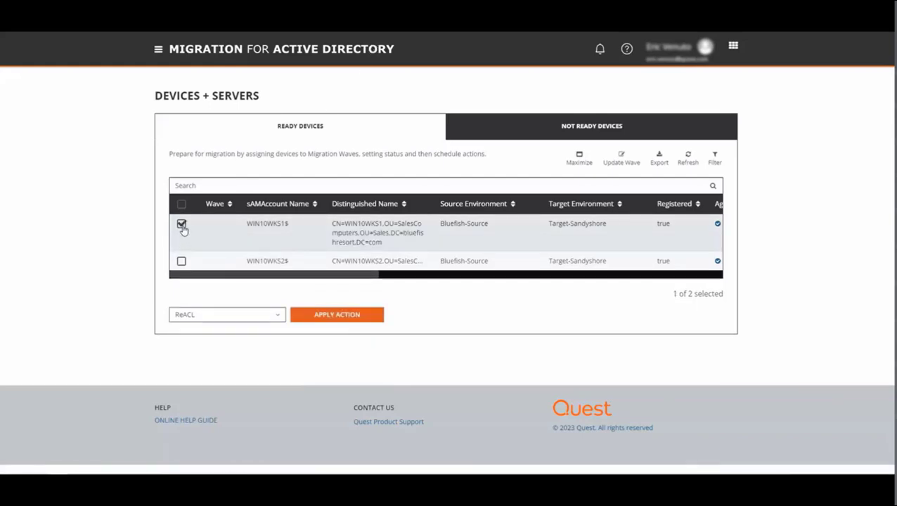
{"action": "left_click", "coordinate": [270, 295]}
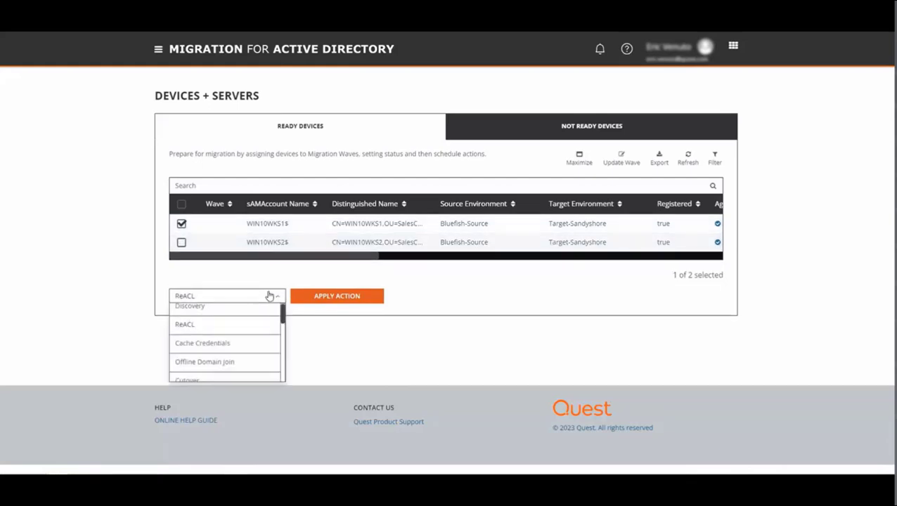
{"action": "left_click", "coordinate": [253, 343]}
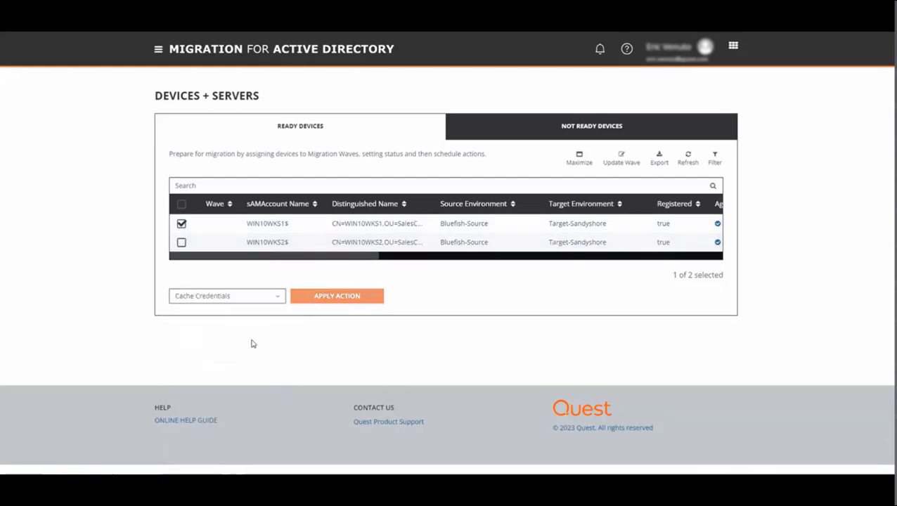
{"action": "left_click", "coordinate": [326, 296]}
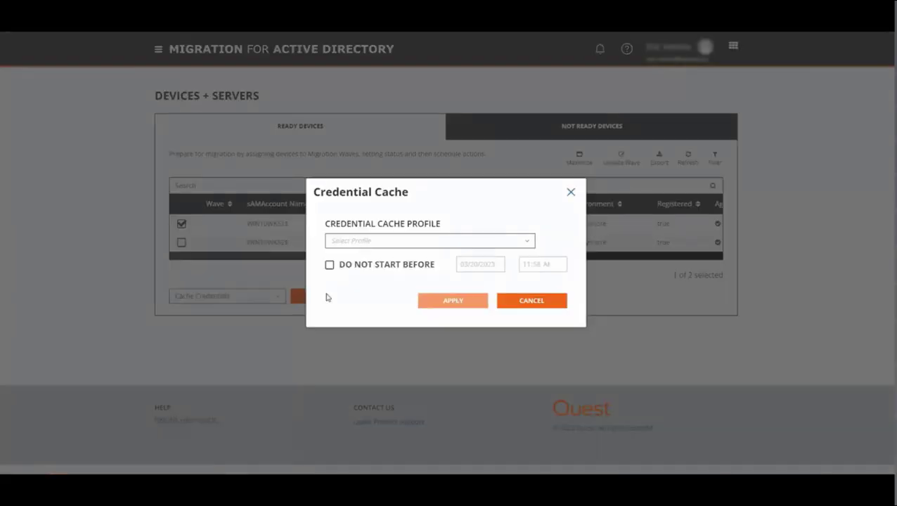
{"action": "left_click", "coordinate": [387, 244]}
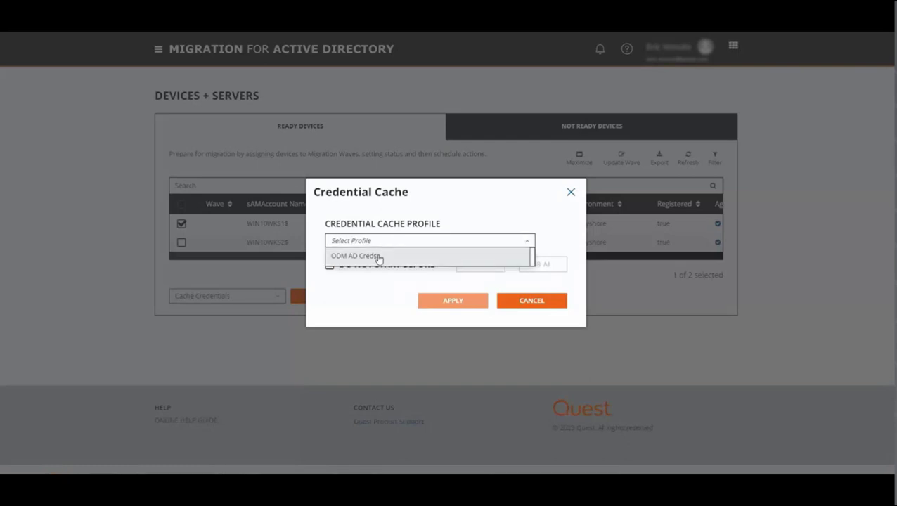
{"action": "left_click", "coordinate": [377, 257]}
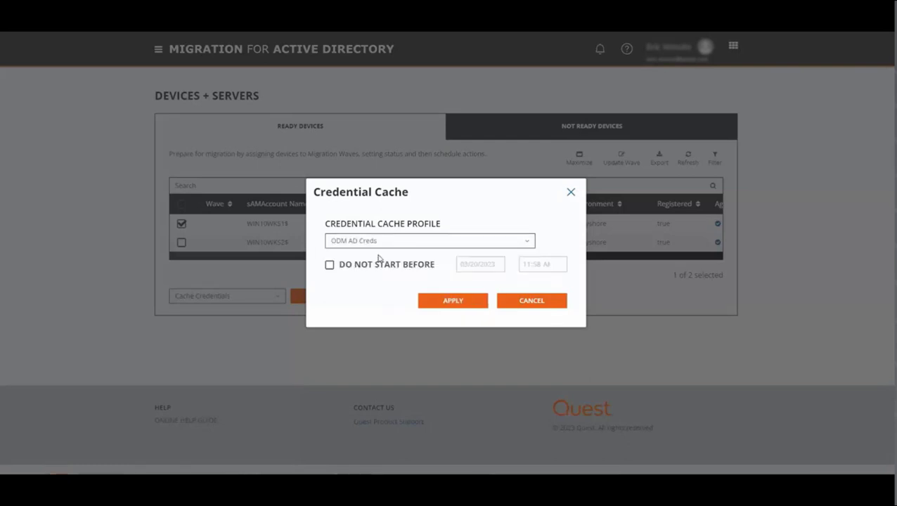
{"action": "left_click", "coordinate": [446, 303]}
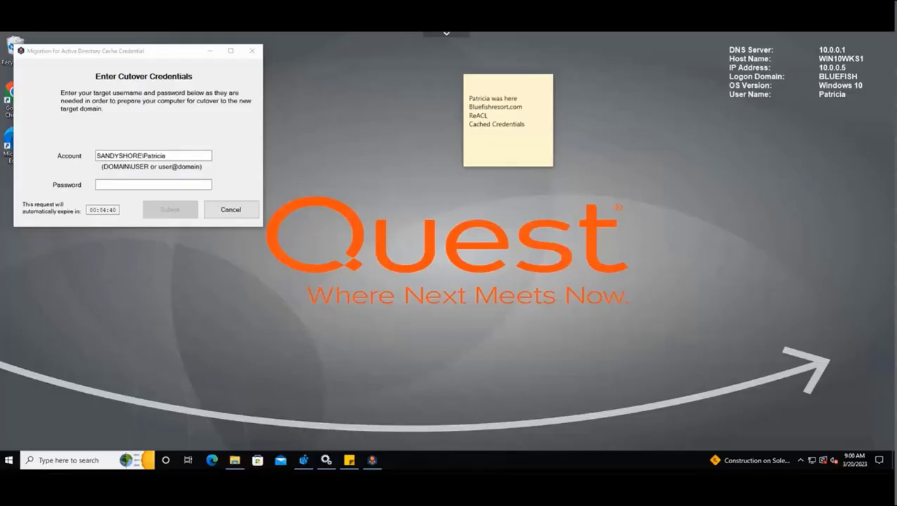
On workstation WIN10WKS1, enter the target account password in the cutover credentials request.
{"action": "left_click", "coordinate": [153, 184]}
{"action": "type", "text": "•••••"}
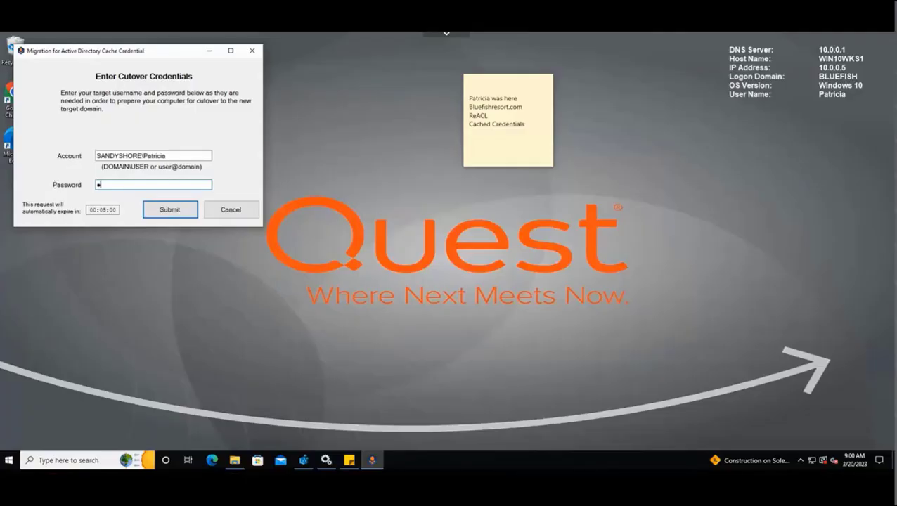
{"action": "type", "text": "•••••"}
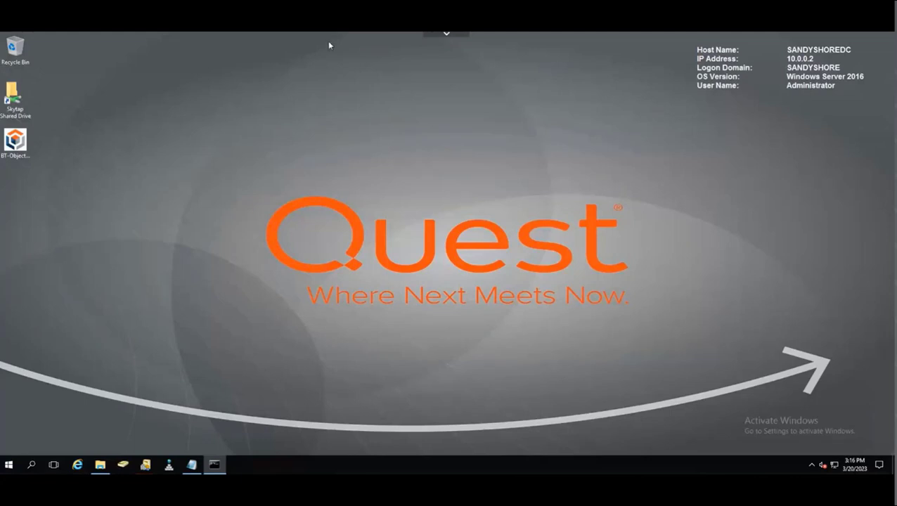
On domain controller SANDYSHOREDC, bring up the Administrator Command Prompt and paste the prepared command.
{"action": "left_click", "coordinate": [215, 461]}
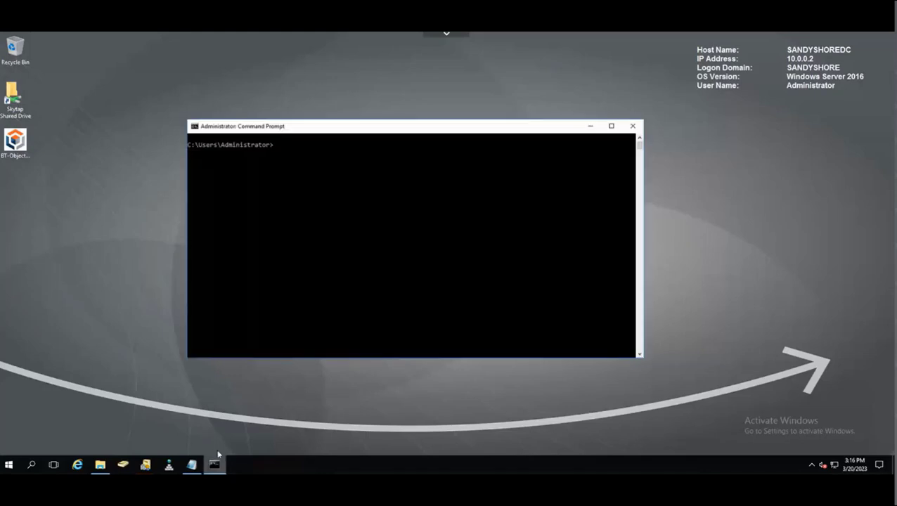
{"action": "right_click", "coordinate": [333, 179]}
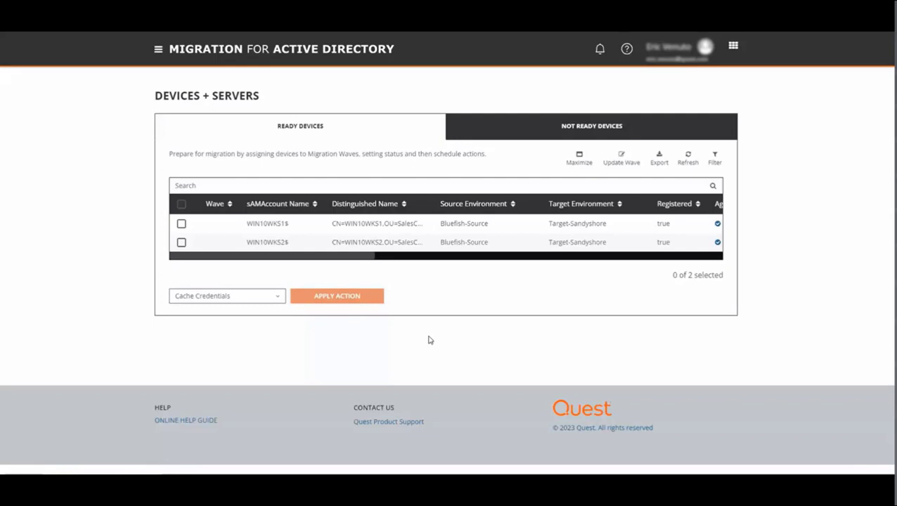
Apply the Offline Domain Join action to device WIN10WKS1 with the ODMAD Lab cutover credential, leaving ReACL status and start time options off.
{"action": "left_click", "coordinate": [181, 224]}
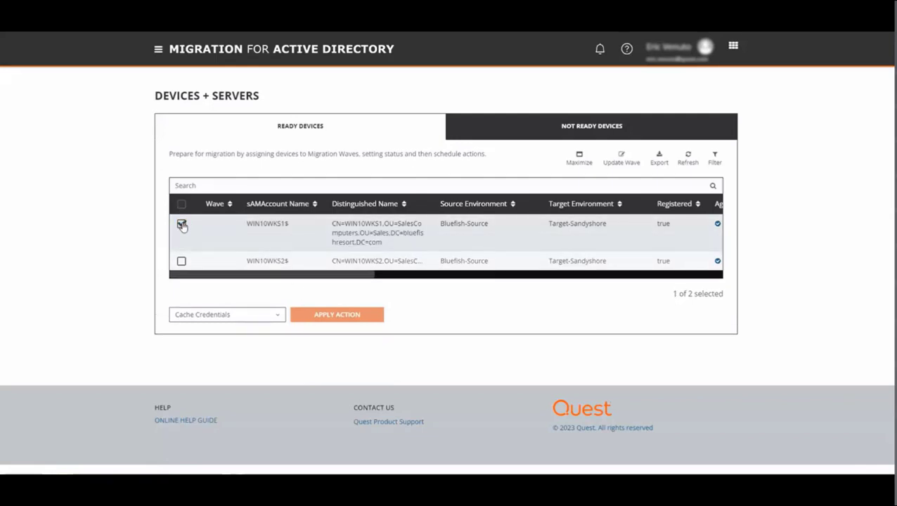
{"action": "left_click", "coordinate": [278, 298]}
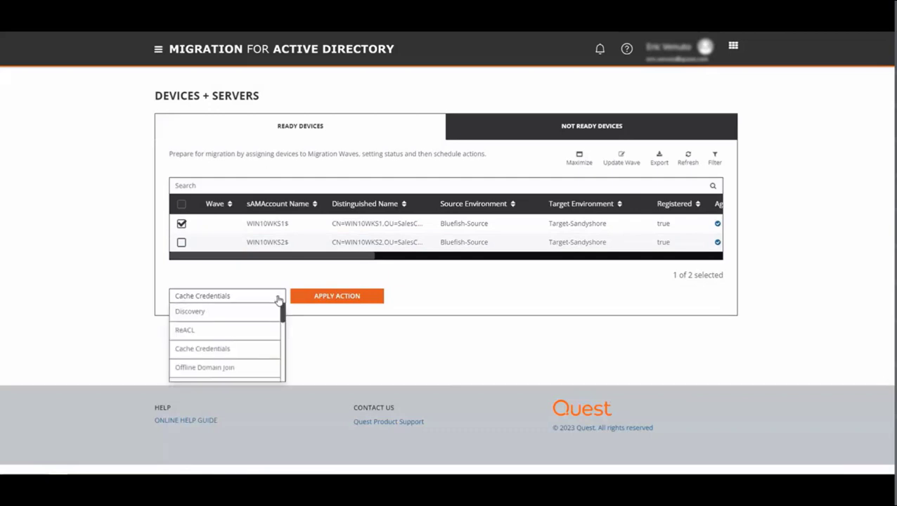
{"action": "left_click", "coordinate": [247, 368]}
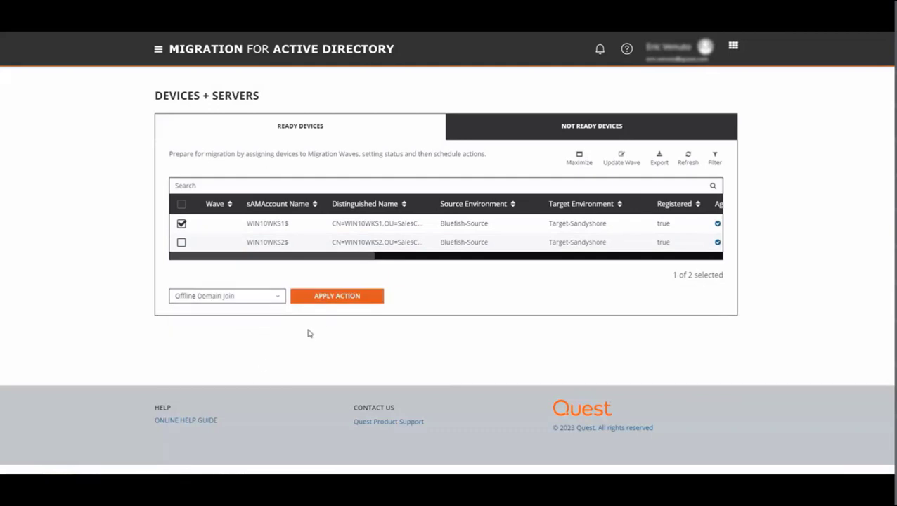
{"action": "left_click", "coordinate": [347, 301]}
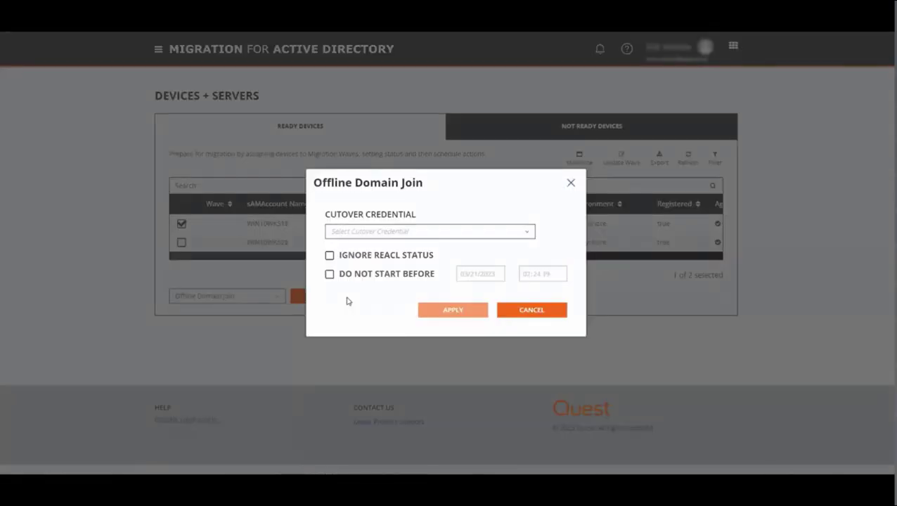
{"action": "left_click", "coordinate": [393, 233]}
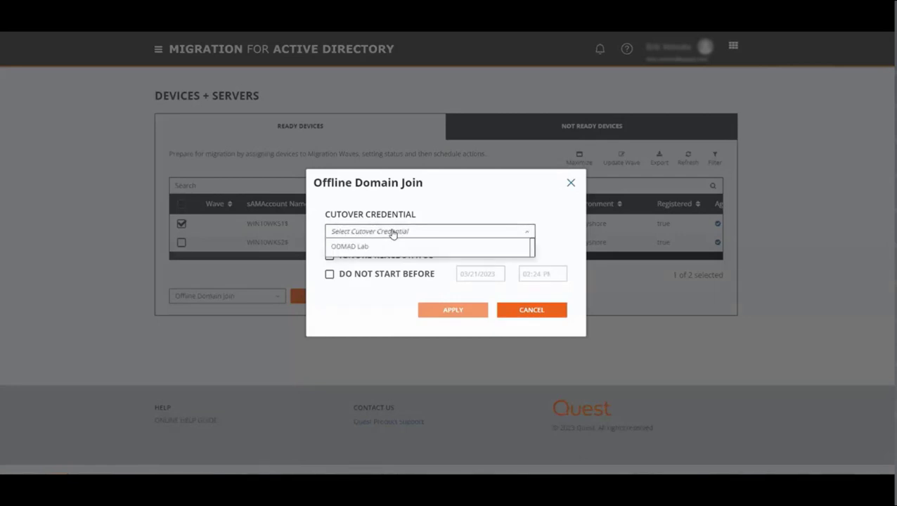
{"action": "left_click", "coordinate": [362, 247]}
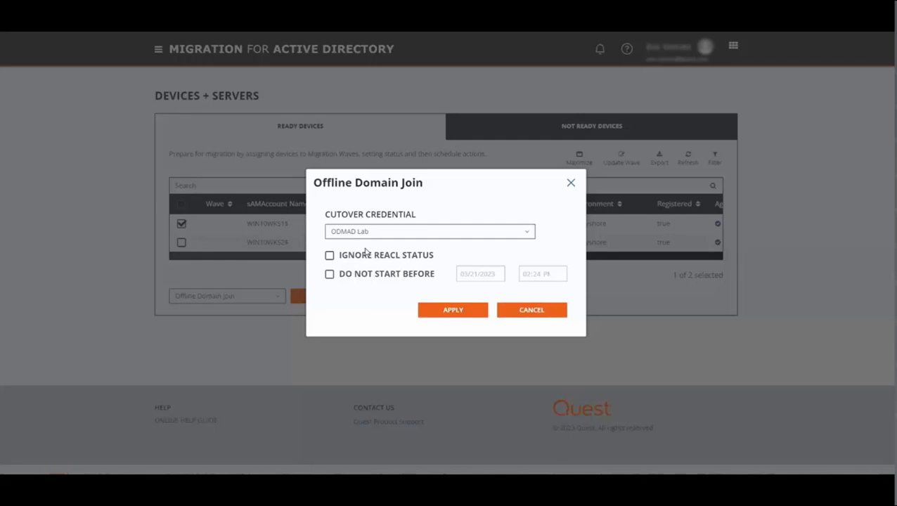
{"action": "left_click", "coordinate": [460, 311]}
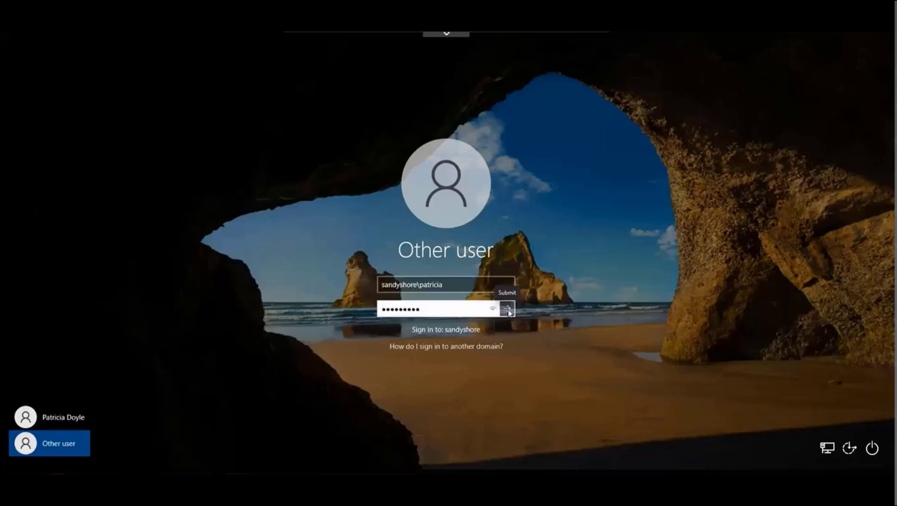
Sign in to the workstation with the user's Sandyshore target domain account.
{"action": "left_click", "coordinate": [506, 309]}
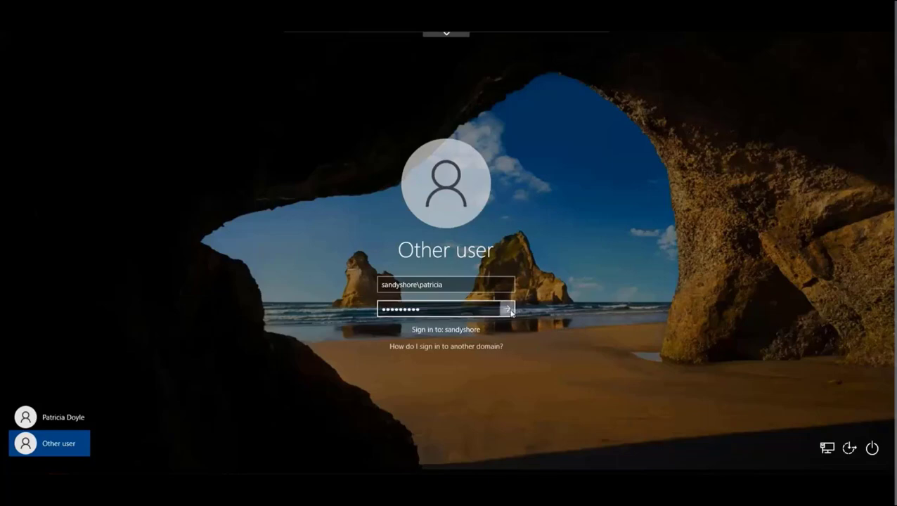